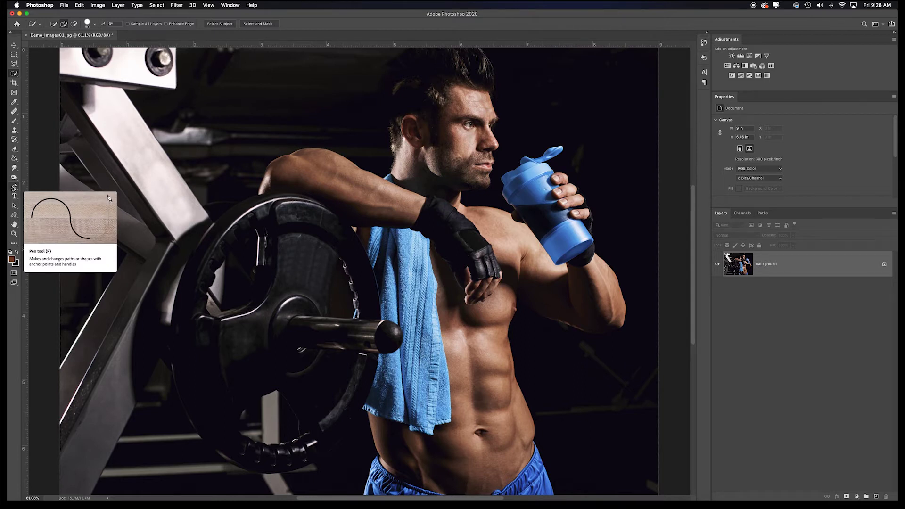
# Step: Brush a Quick Selection over the blue towel, then deselect it
pyautogui.click(14, 64)
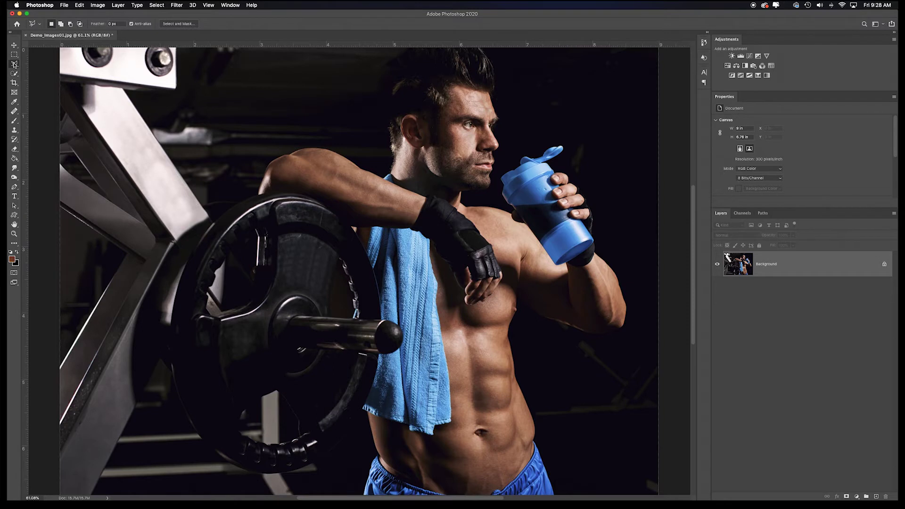
pyautogui.click(15, 64)
pyautogui.click(45, 72)
pyautogui.click(14, 74)
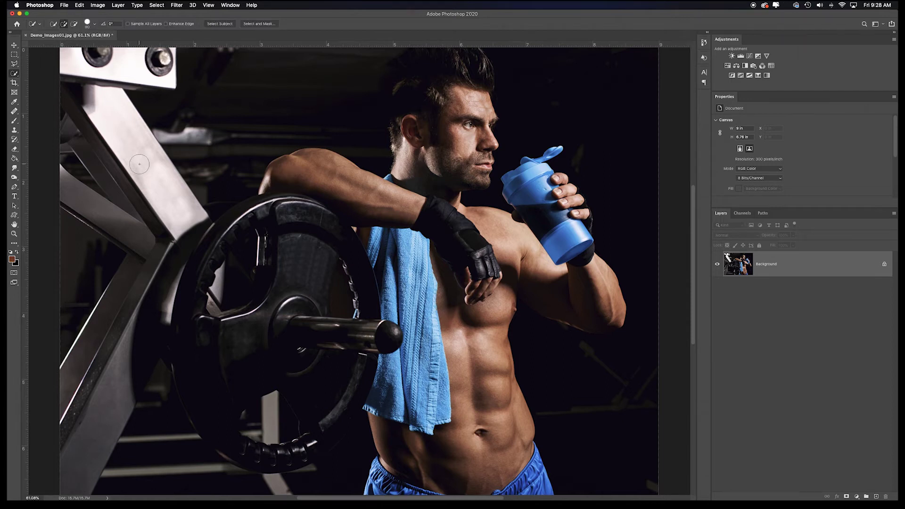
pyautogui.moveTo(381, 243)
pyautogui.mouseDown()
pyautogui.moveTo(423, 307)
pyautogui.moveTo(429, 386)
pyautogui.moveTo(387, 389)
pyautogui.moveTo(369, 408)
pyautogui.mouseUp()
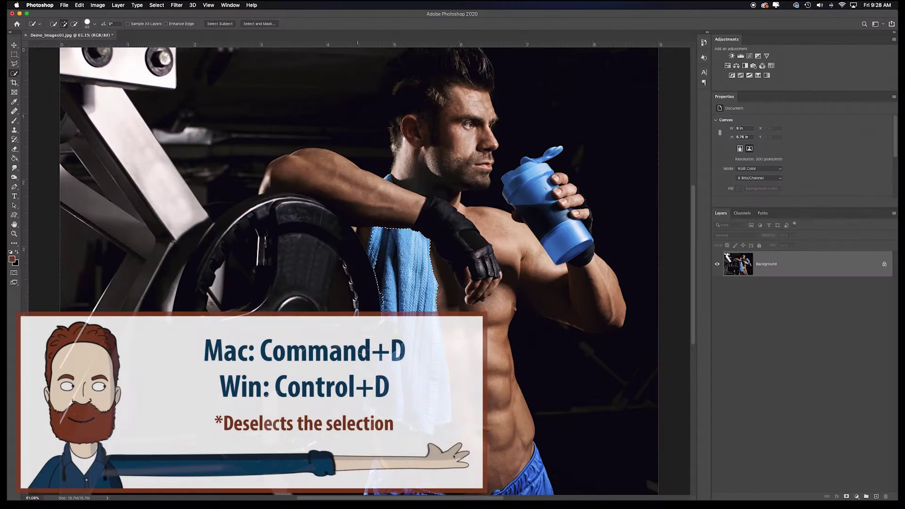
pyautogui.press('super+d')
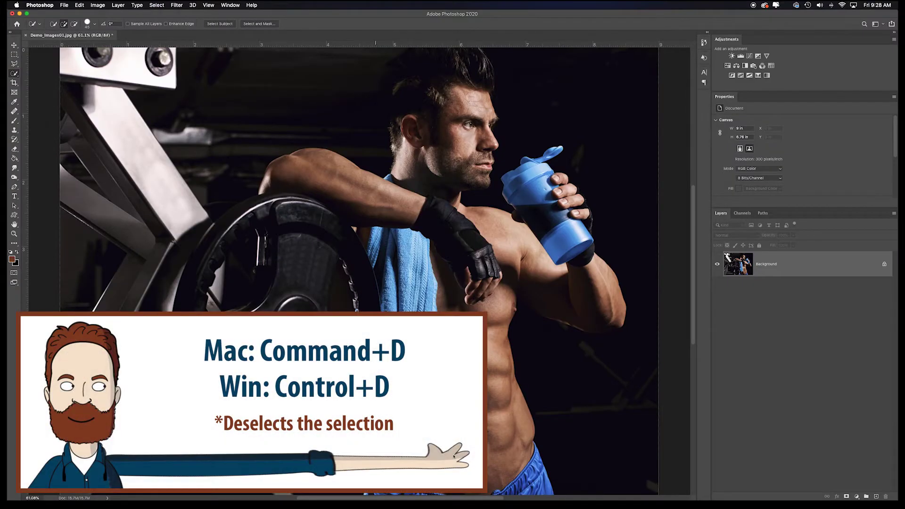
# Step: Open Select > Color Range and sample the towel's blue
pyautogui.click(156, 5)
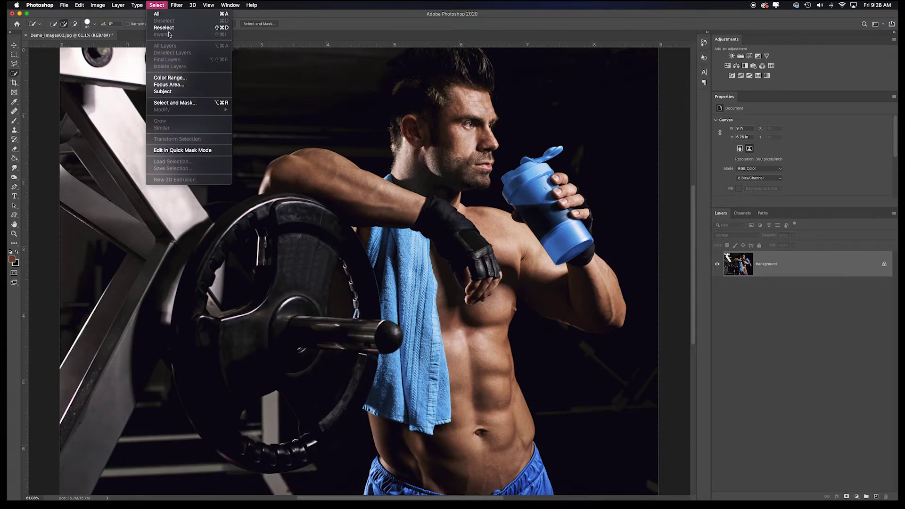
pyautogui.click(197, 79)
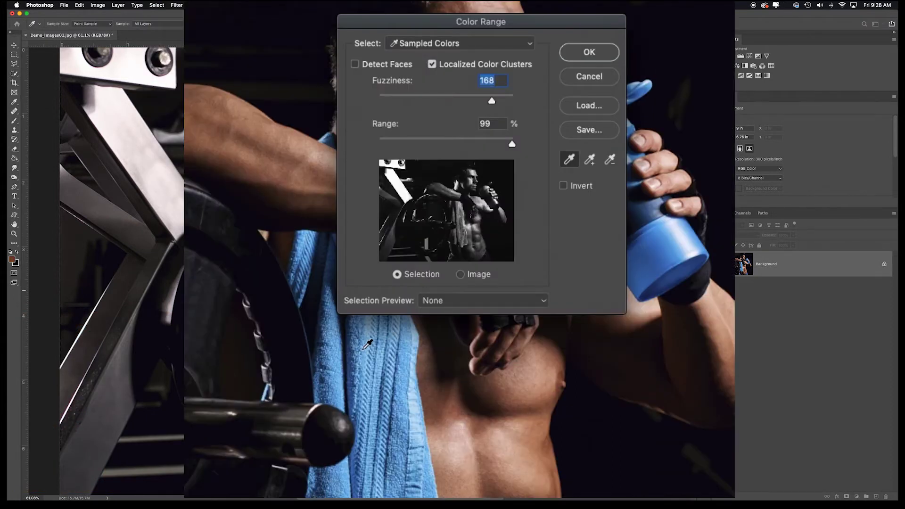
pyautogui.click(410, 289)
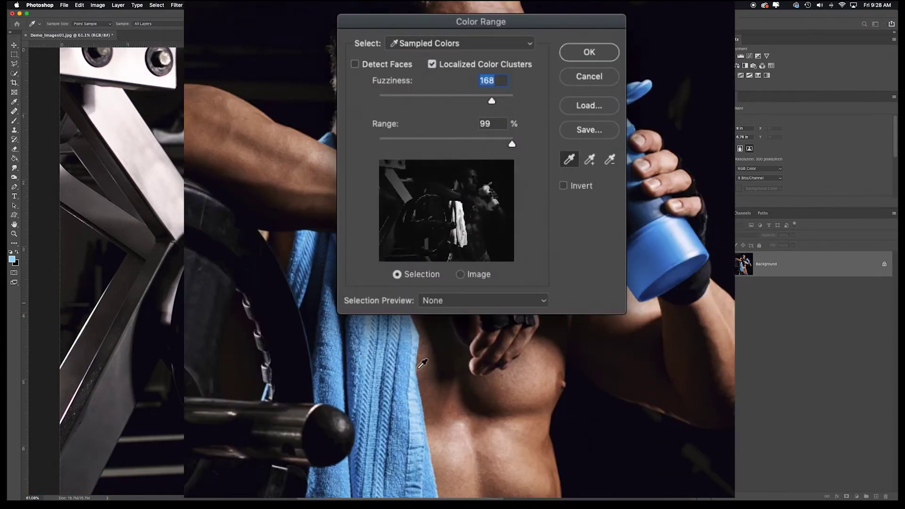
# Step: Add more of the towel's blue and tighten to Fuzziness 14 and Range 6%
pyautogui.moveTo(512, 143); pyautogui.dragTo(395, 140)
pyautogui.moveTo(492, 101); pyautogui.dragTo(436, 100)
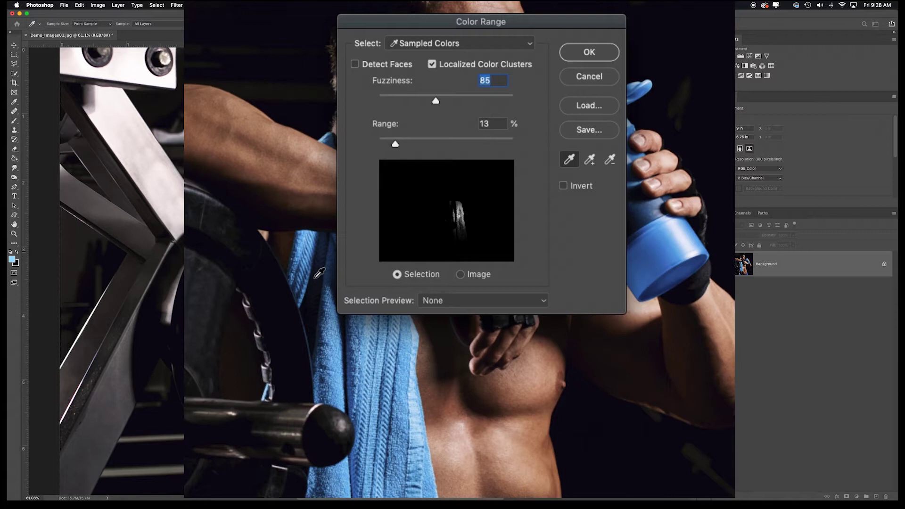
pyautogui.moveTo(306, 275)
pyautogui.mouseDown()
pyautogui.moveTo(317, 307)
pyautogui.moveTo(360, 353)
pyautogui.moveTo(388, 433)
pyautogui.moveTo(369, 494)
pyautogui.mouseUp()
pyautogui.moveTo(396, 144)
pyautogui.mouseDown()
pyautogui.moveTo(376, 144)
pyautogui.moveTo(385, 145)
pyautogui.mouseUp()
pyautogui.moveTo(436, 101); pyautogui.dragTo(390, 98)
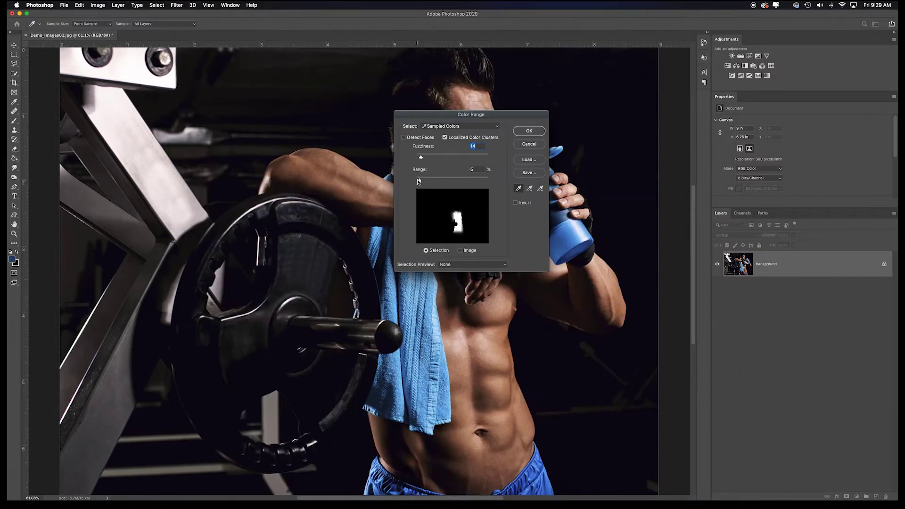
pyautogui.moveTo(420, 182); pyautogui.dragTo(419, 181)
# Step: Cancel Color Range, pass through Select and Mask with OK, and deselect
pyautogui.click(529, 144)
pyautogui.press('w')
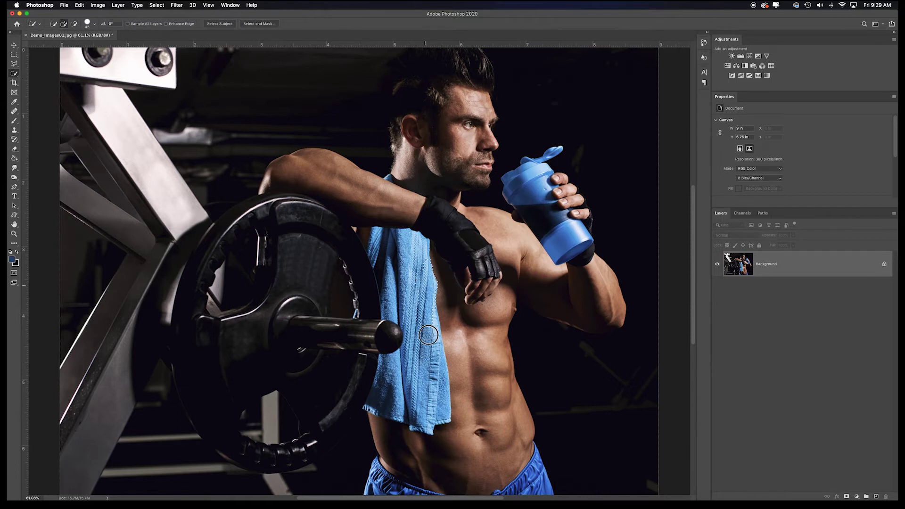
pyautogui.click(259, 24)
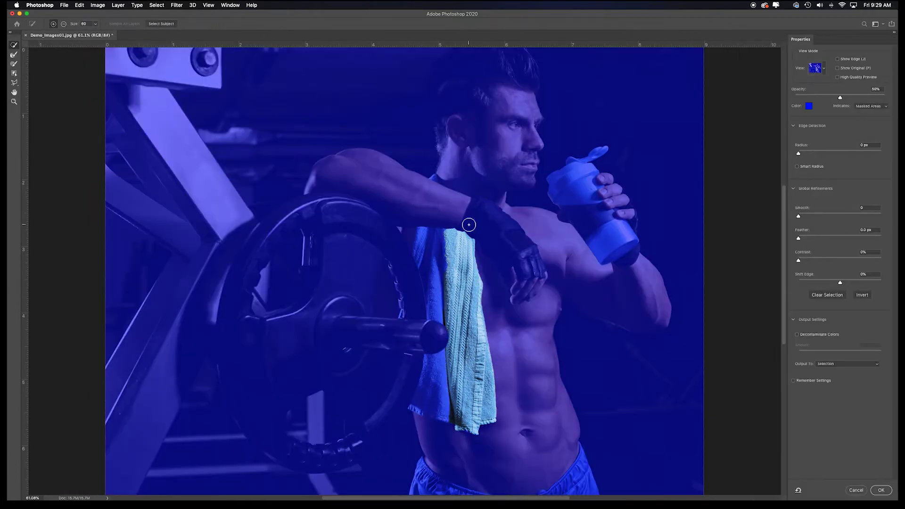
pyautogui.click(880, 491)
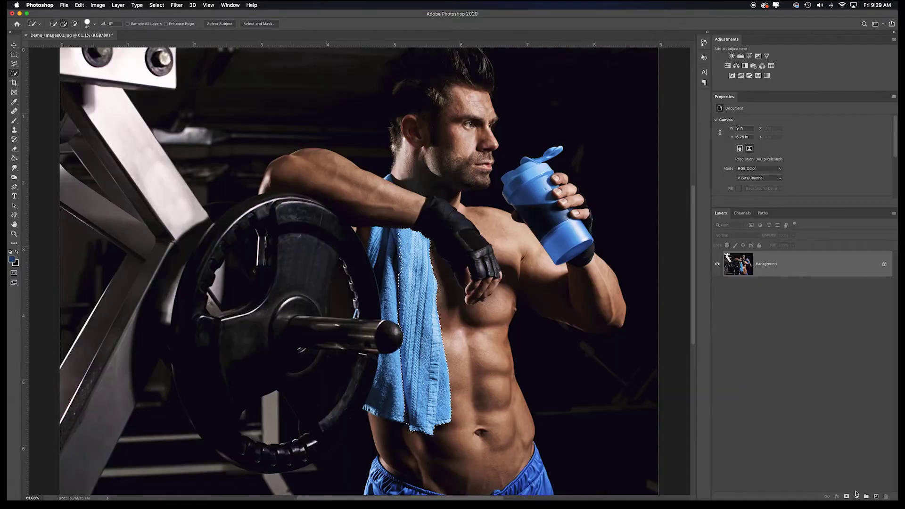
pyautogui.press('super+d')
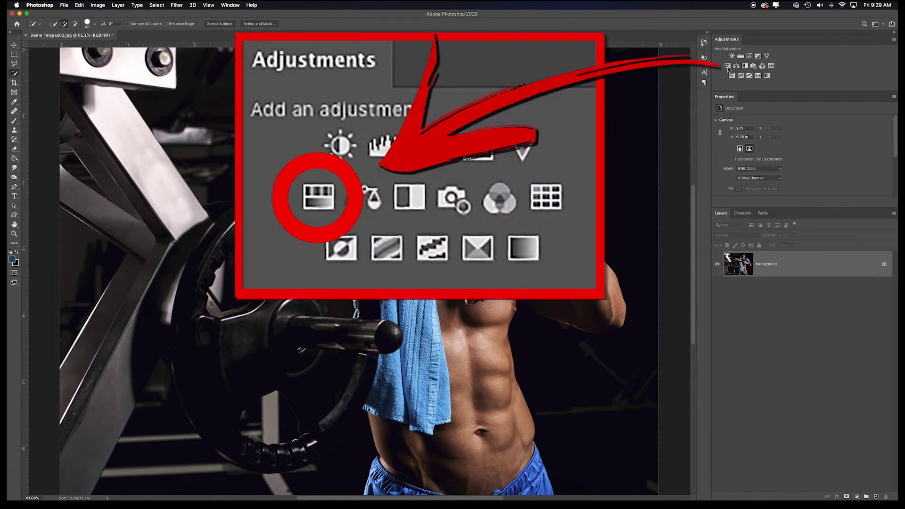
# Step: Add a Hue/Saturation adjustment layer, testing and restoring the master saturation
pyautogui.click(728, 68)
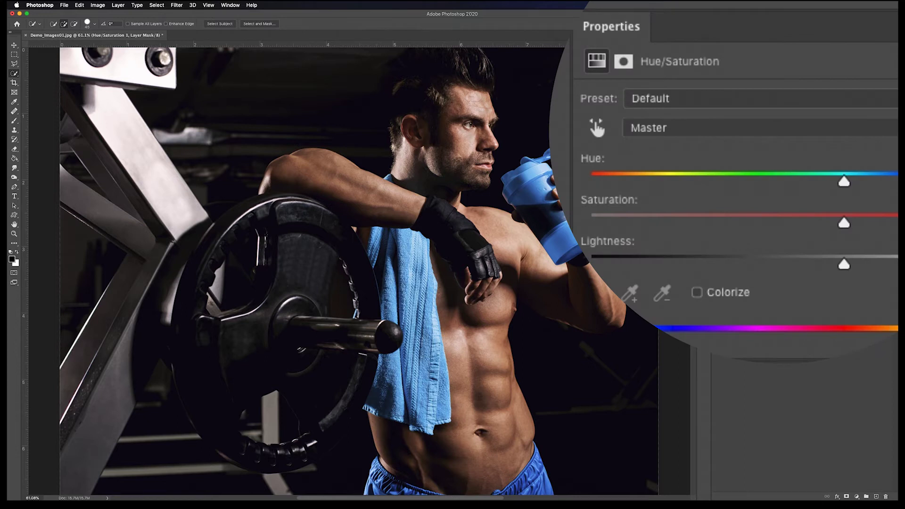
pyautogui.moveTo(848, 227); pyautogui.dragTo(589, 226)
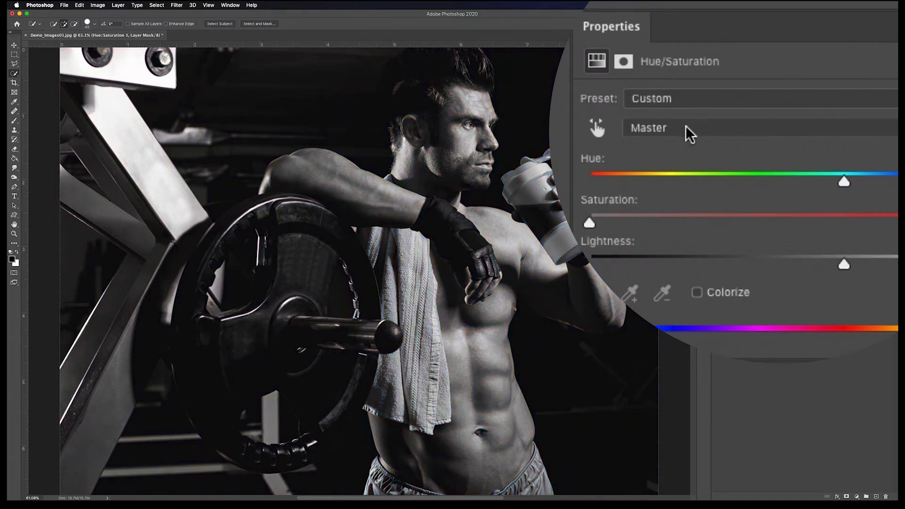
pyautogui.moveTo(590, 222); pyautogui.dragTo(832, 233)
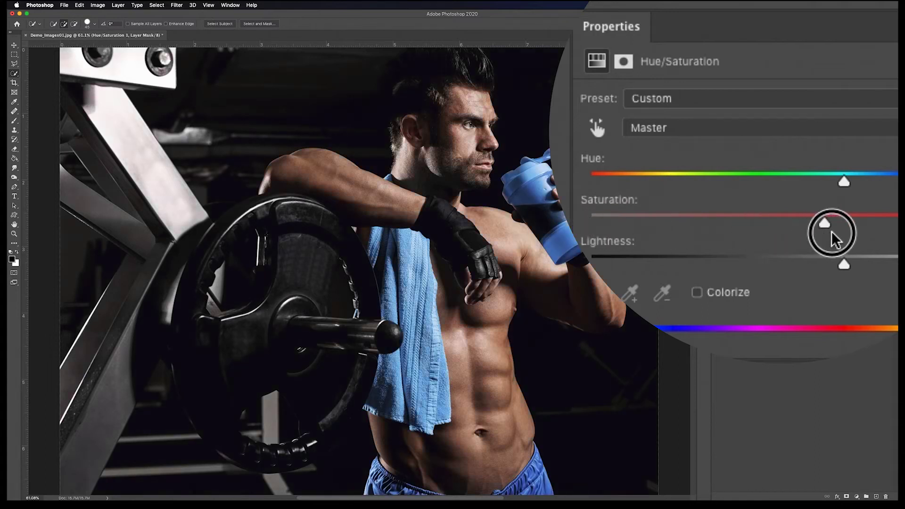
# Step: Set the Blues range saturation to -100
pyautogui.click(743, 126)
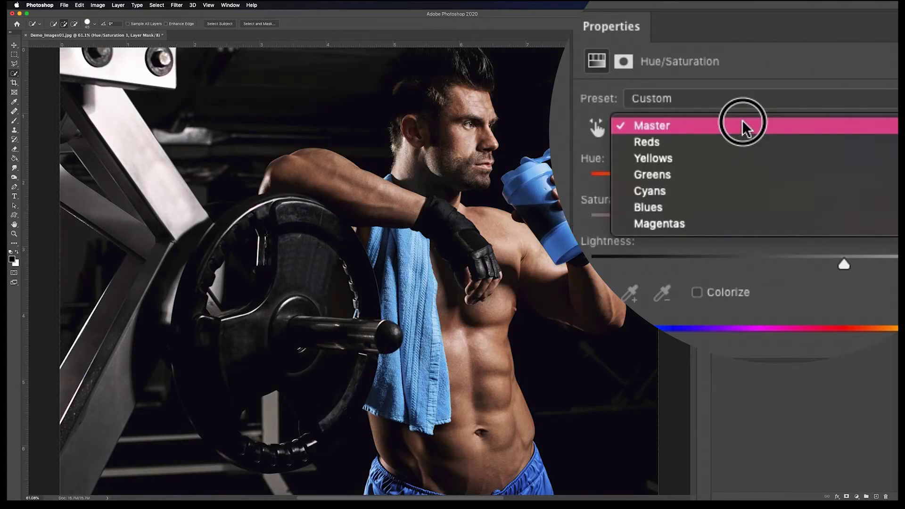
pyautogui.click(726, 210)
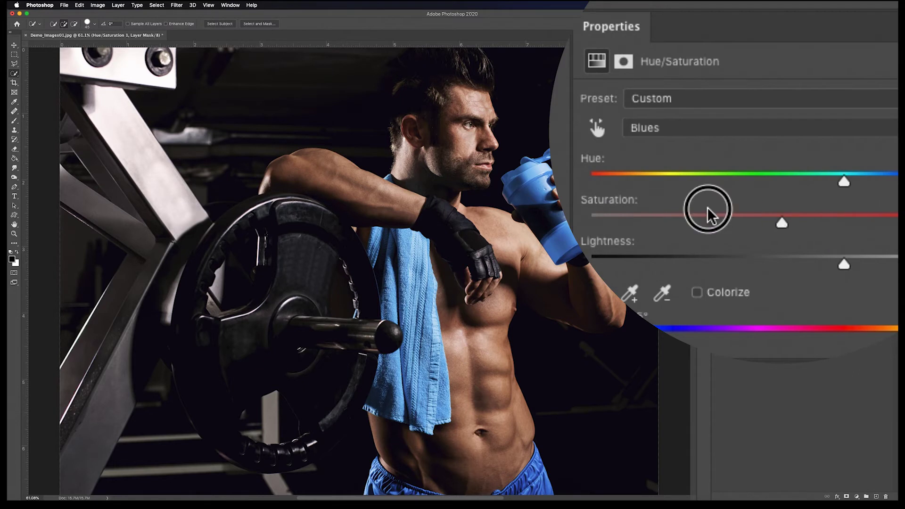
pyautogui.moveTo(783, 222); pyautogui.dragTo(589, 222)
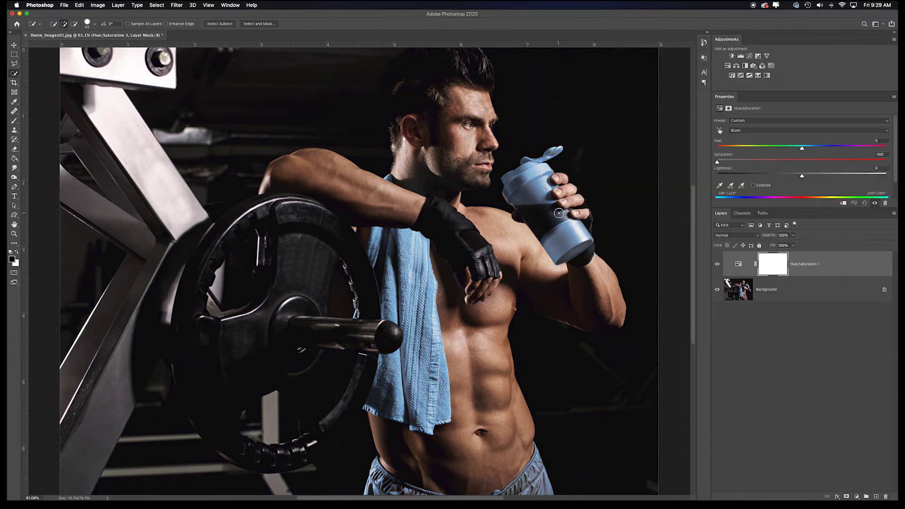
# Step: Lower the Cyans range saturation
pyautogui.moveTo(551, 471)
pyautogui.click(775, 130)
pyautogui.click(758, 115)
pyautogui.moveTo(845, 222); pyautogui.dragTo(596, 215)
# Step: Shift the Blues hue far left to turn the items green
pyautogui.click(764, 131)
pyautogui.click(764, 138)
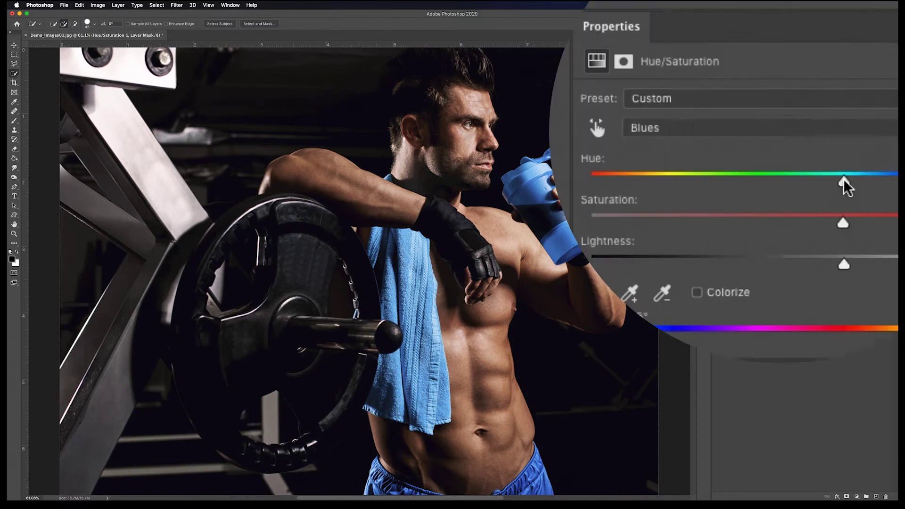
pyautogui.moveTo(844, 186); pyautogui.dragTo(580, 186)
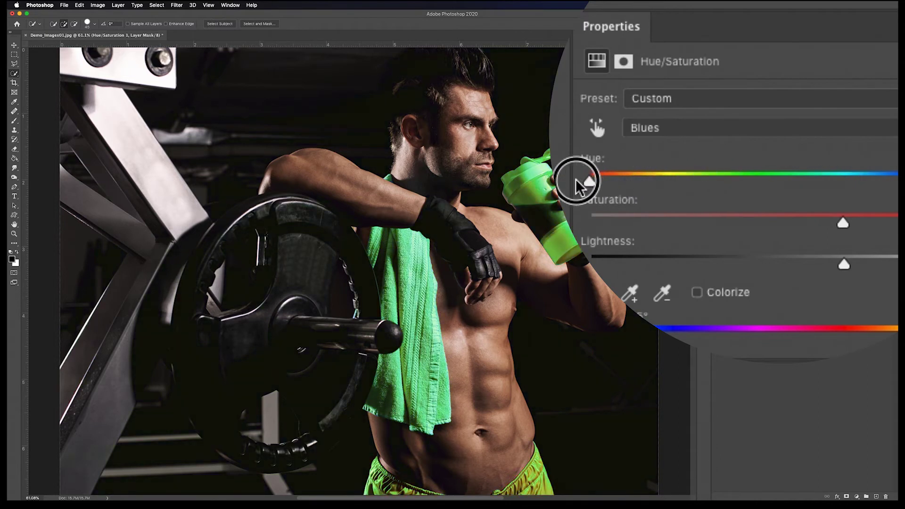
pyautogui.click(586, 179)
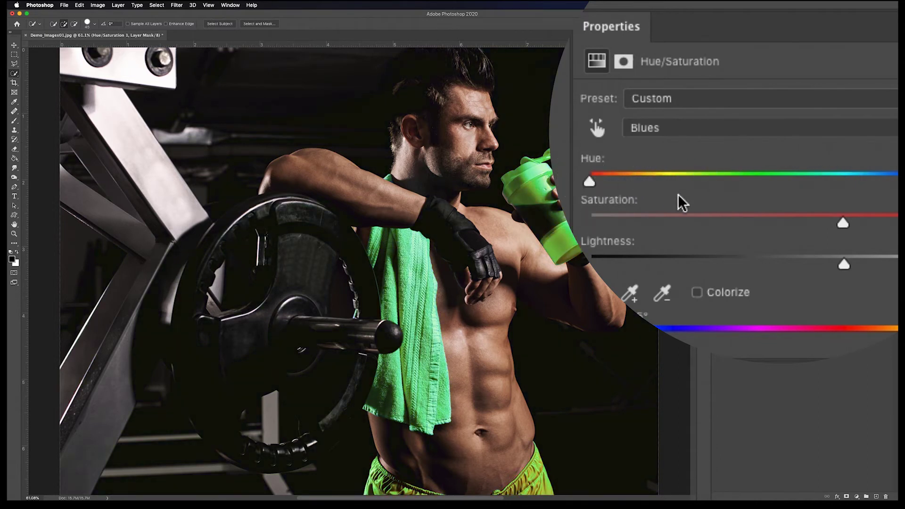
# Step: Shift the Cyans hue toward green, fine-tuning it slightly toward yellow
pyautogui.click(700, 130)
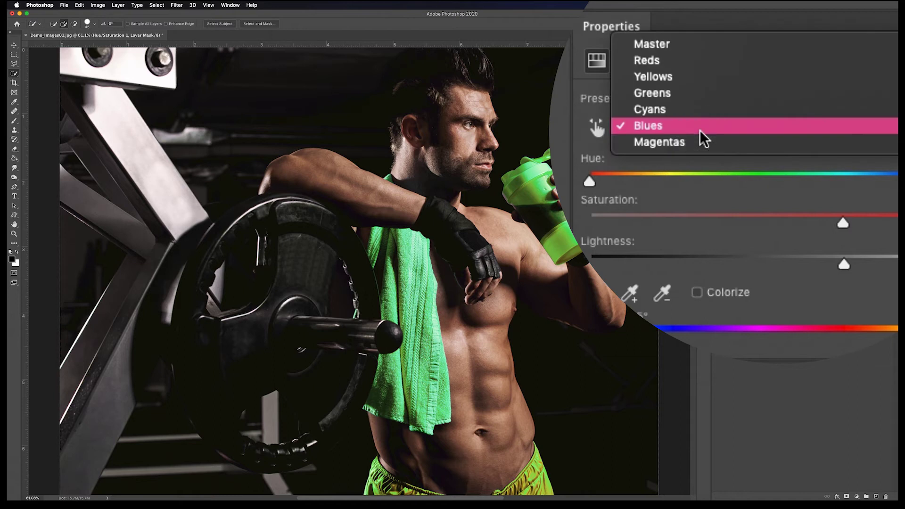
pyautogui.click(702, 121)
pyautogui.moveTo(834, 181); pyautogui.dragTo(587, 174)
pyautogui.moveTo(678, 177); pyautogui.dragTo(803, 209)
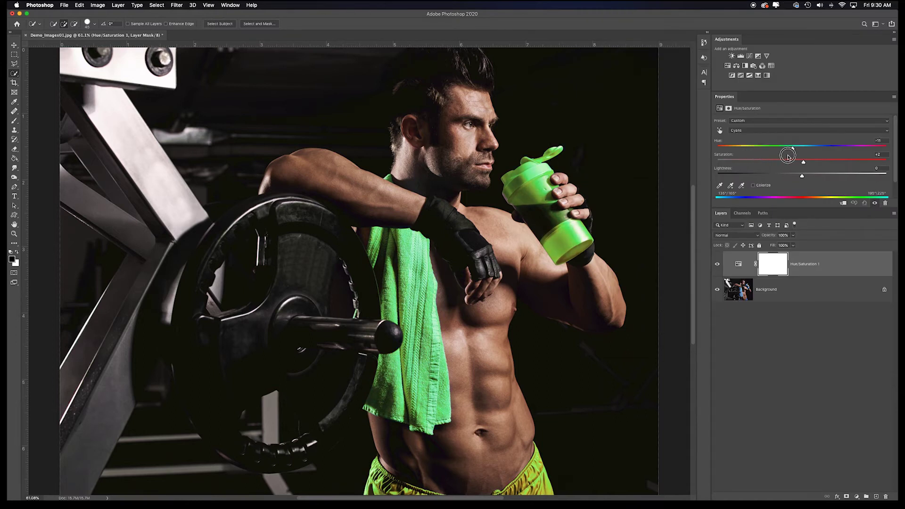
pyautogui.moveTo(788, 157)
pyautogui.mouseDown()
pyautogui.moveTo(754, 153)
pyautogui.moveTo(773, 149)
pyautogui.mouseUp()
# Step: Move the Blues hue from -180 to about -112 so the shorts turn green
pyautogui.click(765, 132)
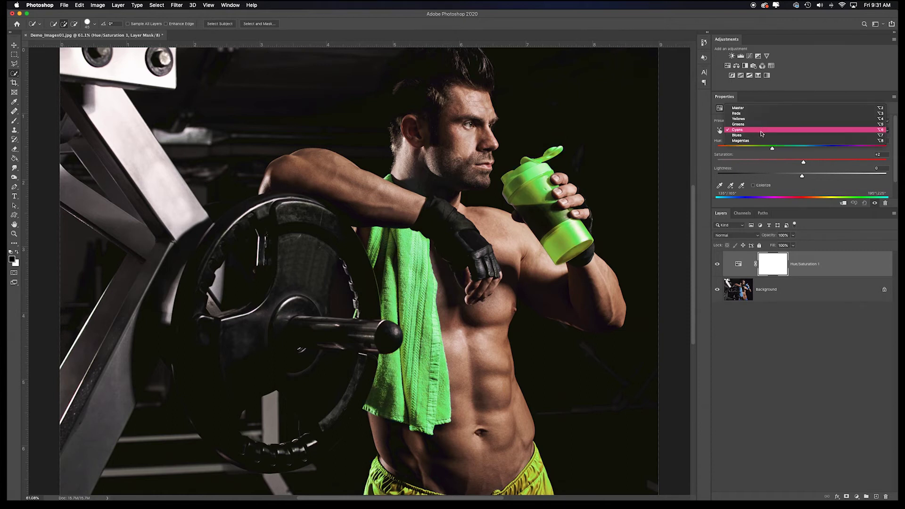
pyautogui.click(765, 136)
pyautogui.moveTo(720, 150); pyautogui.dragTo(742, 151)
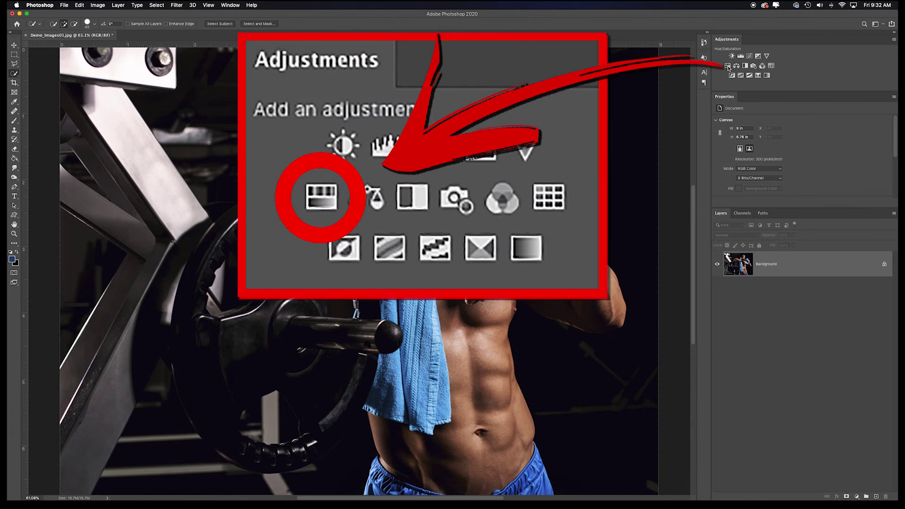
# Step: Add a Hue/Saturation layer and drag on the bottle to set Blues hue to -107
pyautogui.click(728, 66)
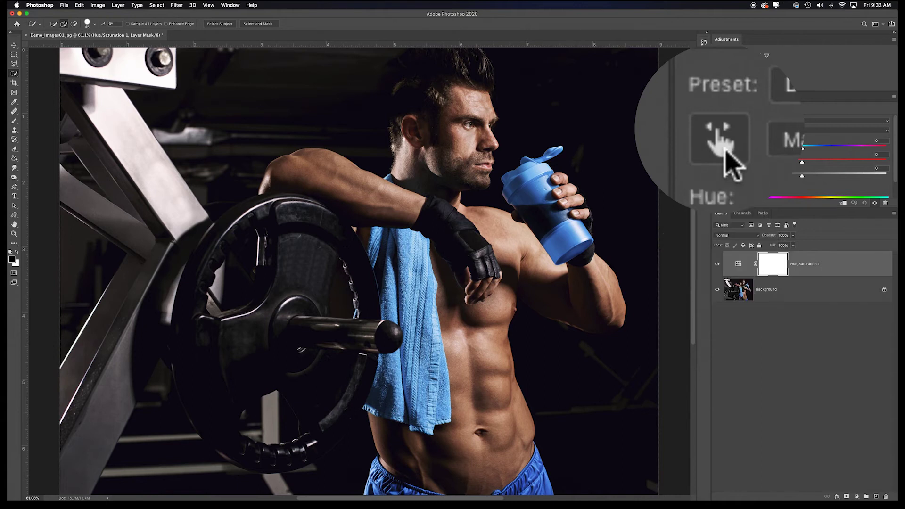
pyautogui.click(720, 130)
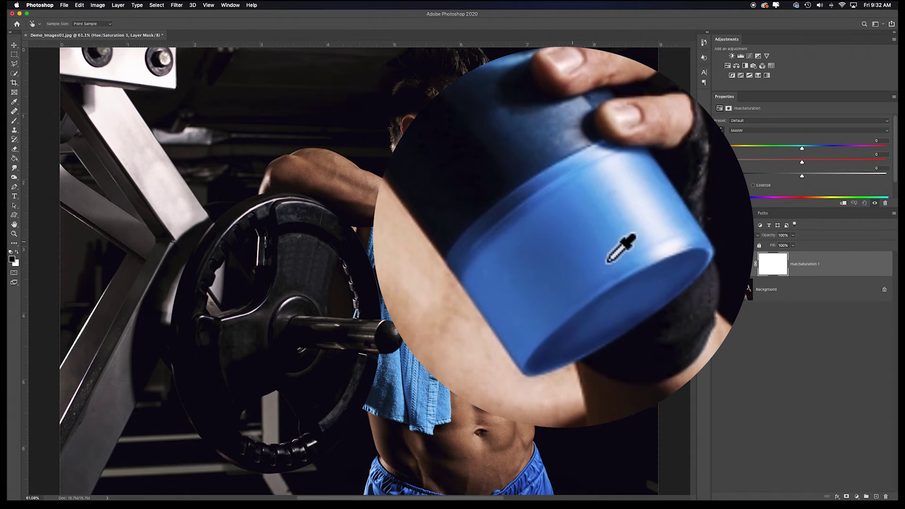
pyautogui.moveTo(608, 257); pyautogui.dragTo(604, 235)
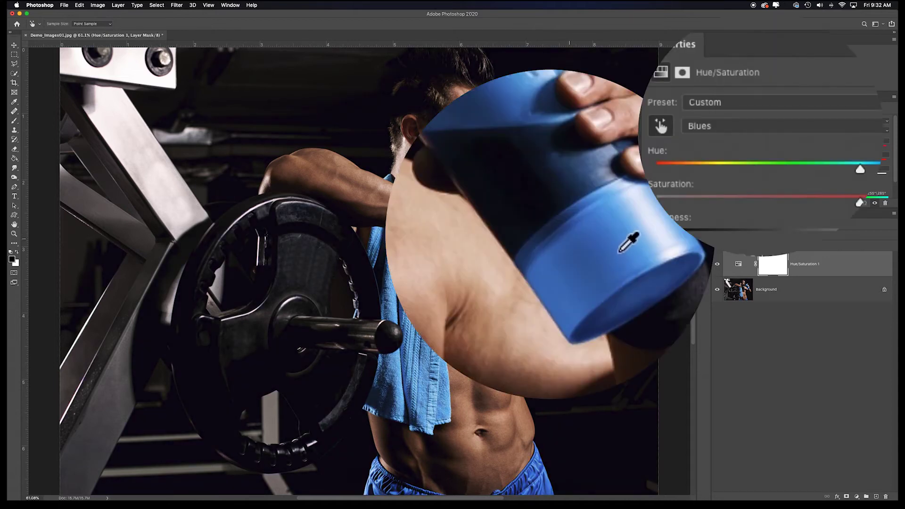
pyautogui.moveTo(608, 255); pyautogui.dragTo(484, 254)
pyautogui.moveTo(545, 239); pyautogui.dragTo(531, 240)
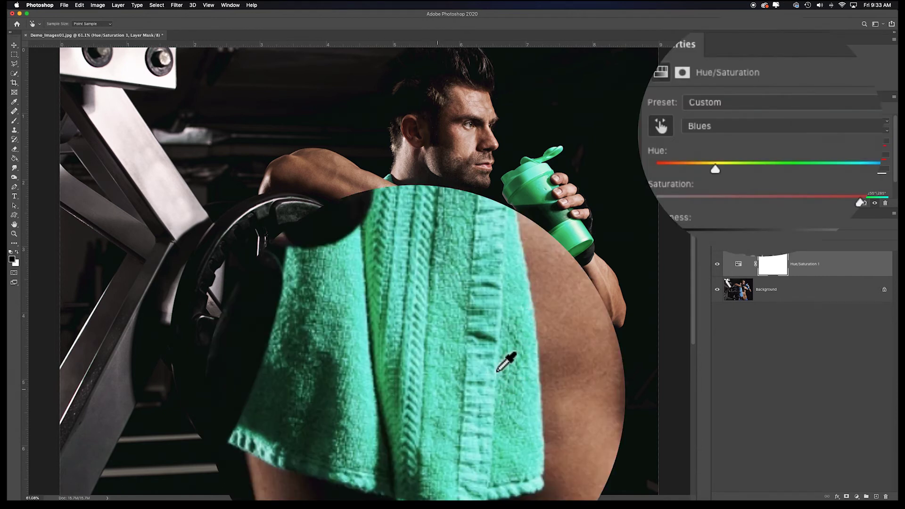
# Step: Drag left on the towel to shift the Cyans hue toward green
pyautogui.moveTo(488, 377); pyautogui.dragTo(485, 375)
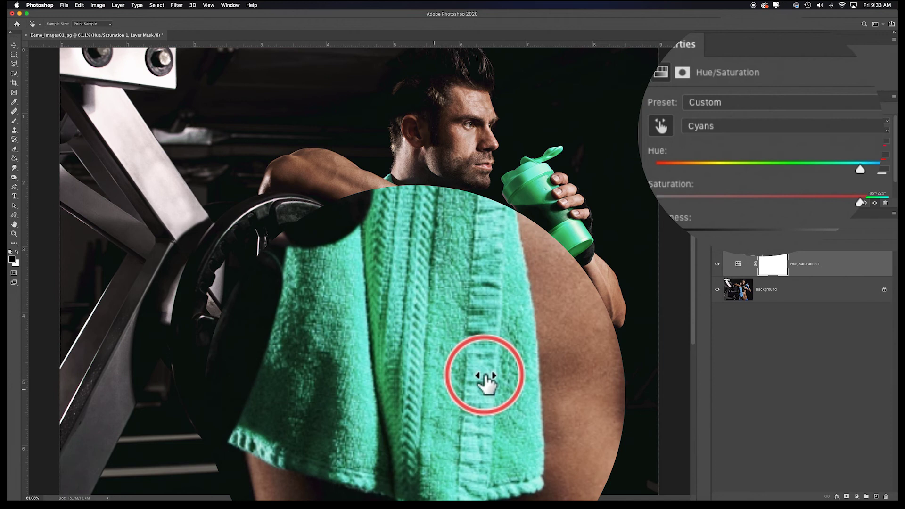
pyautogui.moveTo(485, 376); pyautogui.dragTo(406, 375)
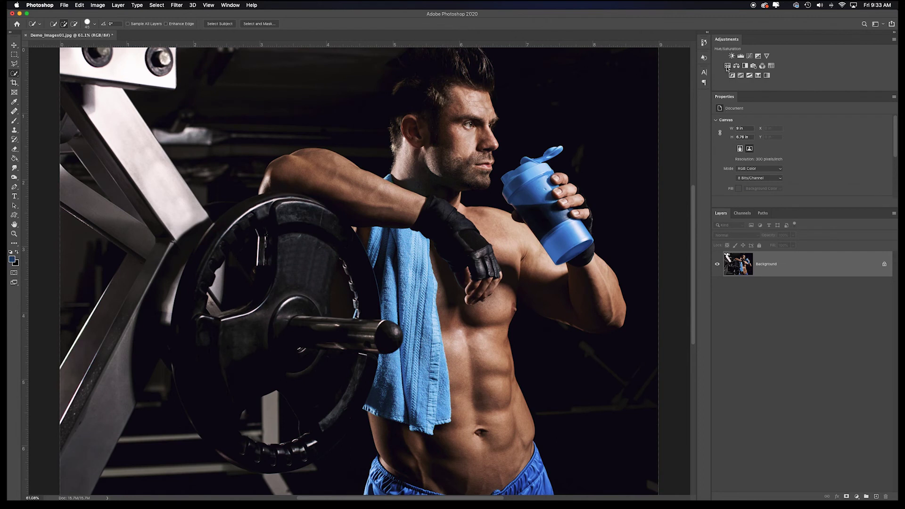
# Step: Add a Hue/Saturation layer; drag on the bottle (Blues) and towel (Cyans -80) to green them
pyautogui.click(727, 66)
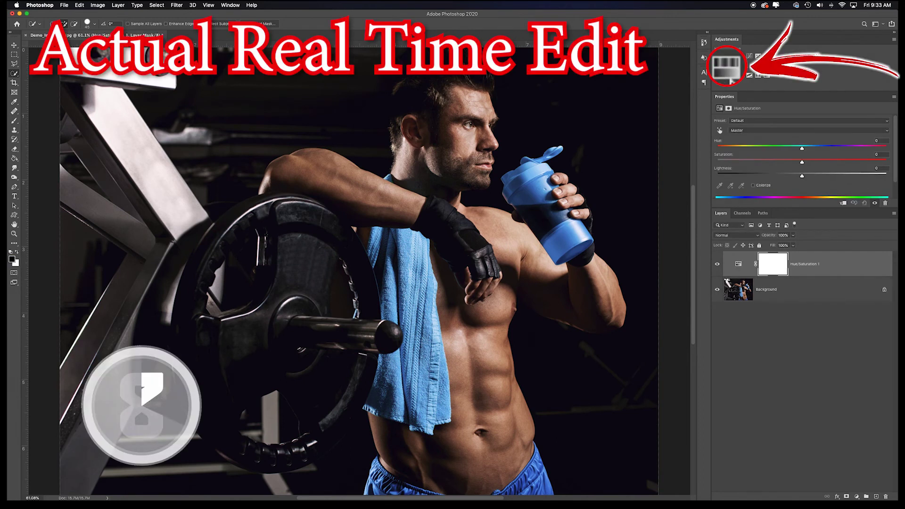
pyautogui.click(720, 130)
pyautogui.moveTo(565, 243); pyautogui.dragTo(507, 243)
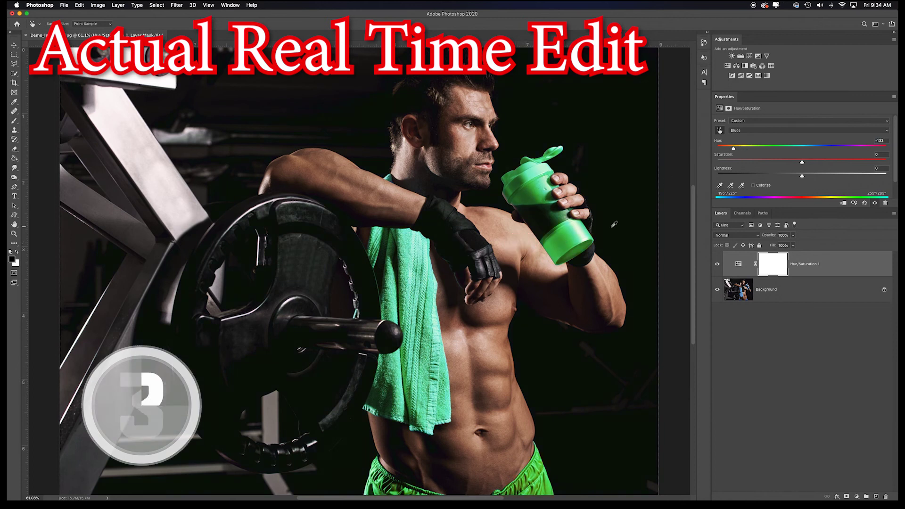
pyautogui.moveTo(441, 338)
pyautogui.mouseDown()
pyautogui.moveTo(403, 338)
pyautogui.moveTo(442, 339)
pyautogui.mouseUp()
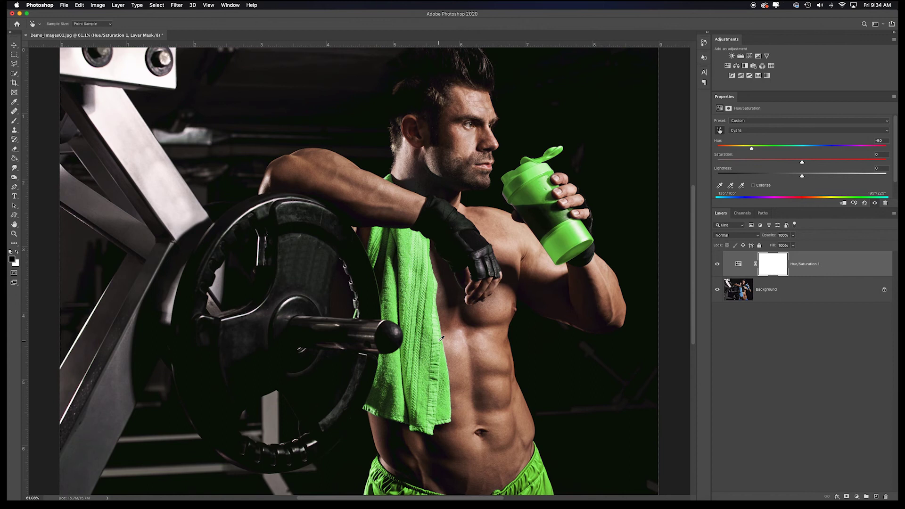